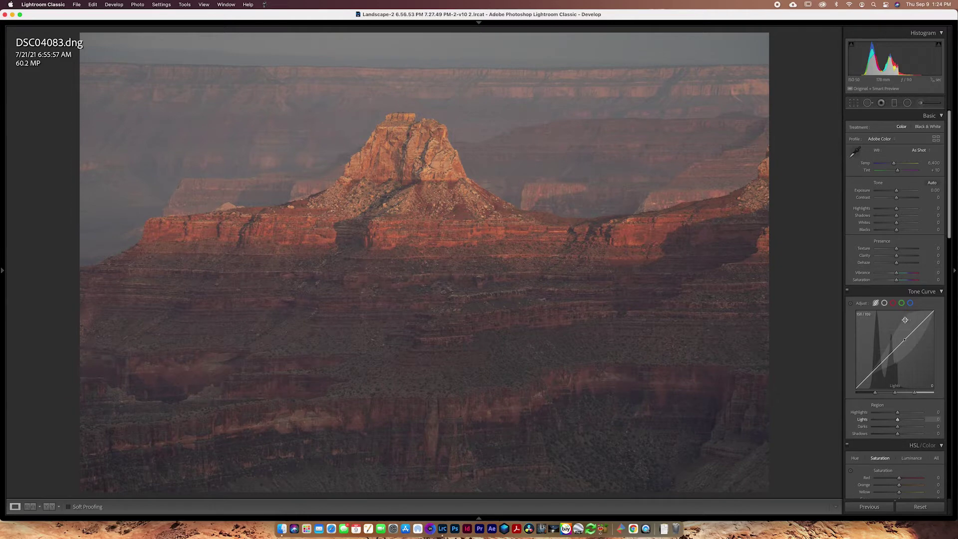
# Preview a Contrast boost to about +97, then return Contrast to near zero.
pyautogui.click(897, 198)
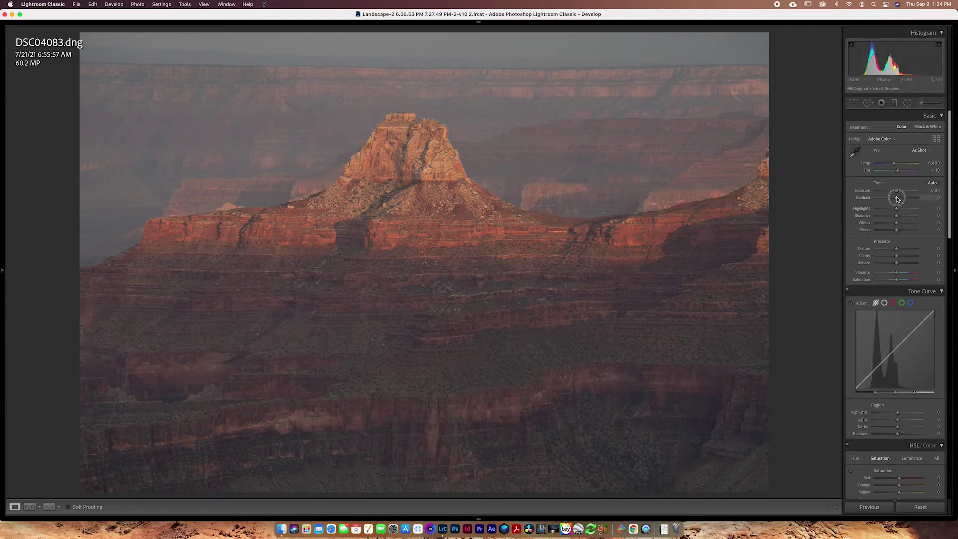
pyautogui.moveTo(898, 198); pyautogui.dragTo(920, 200)
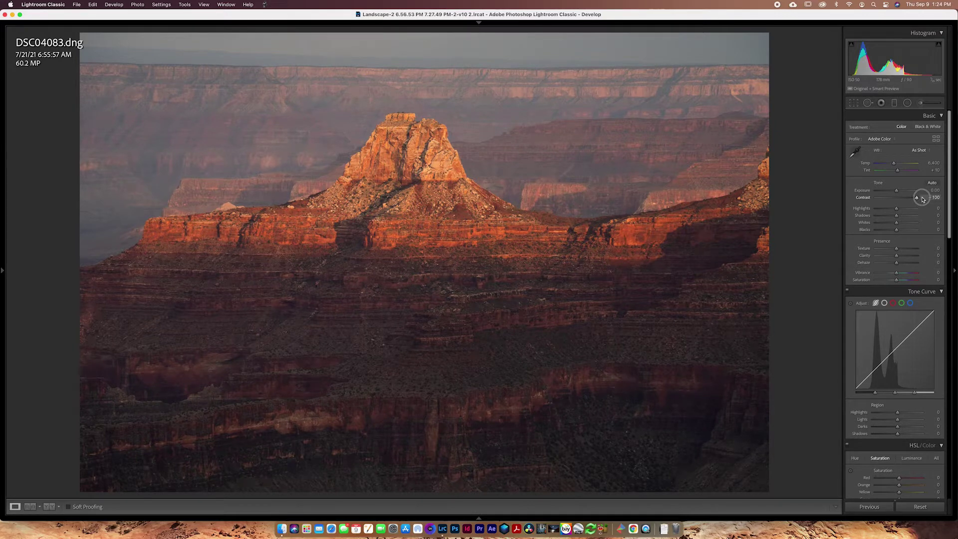
pyautogui.moveTo(923, 200); pyautogui.dragTo(897, 205)
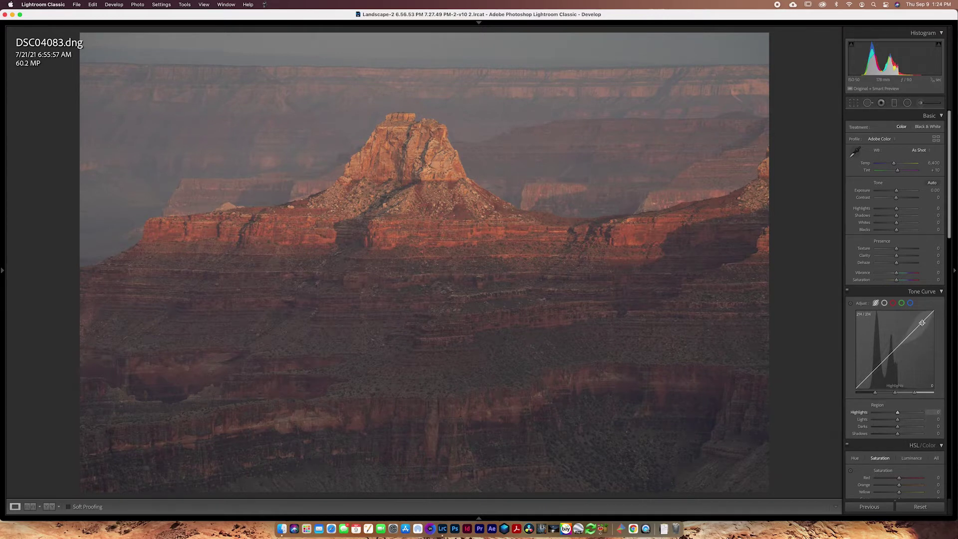
# Raise the curve's Highlights region and compare it against Contrast at +100.
pyautogui.moveTo(922, 323); pyautogui.dragTo(922, 313)
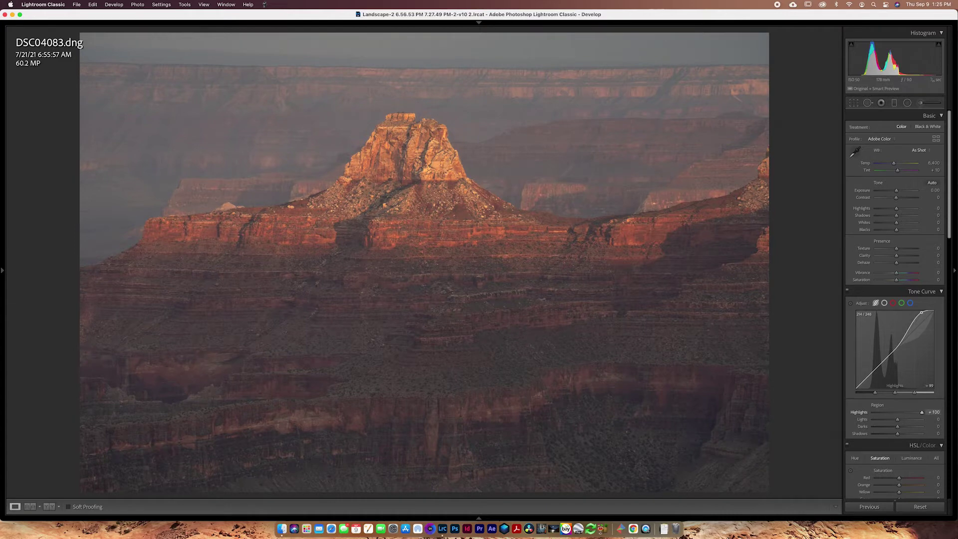
pyautogui.click(847, 291)
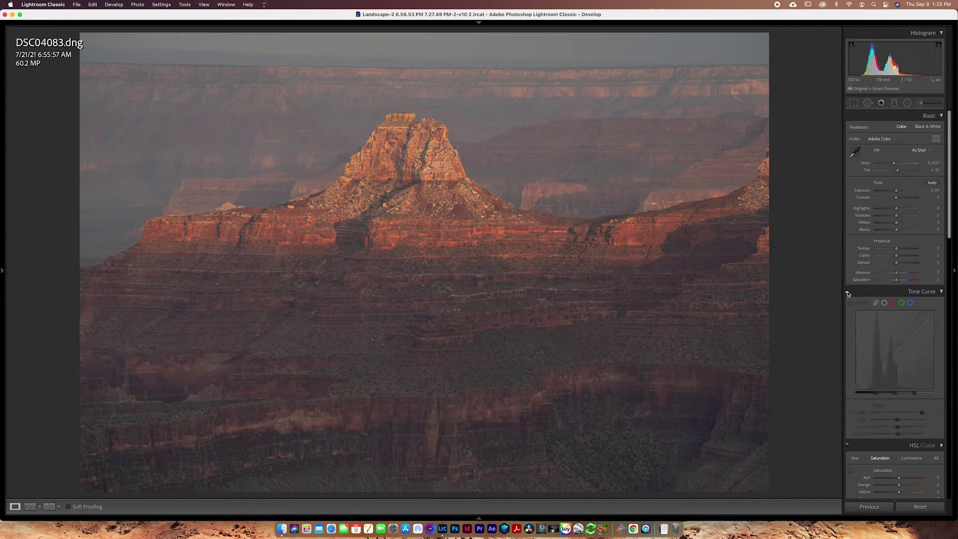
pyautogui.moveTo(902, 198)
pyautogui.mouseDown()
pyautogui.moveTo(918, 198)
pyautogui.moveTo(896, 204)
pyautogui.mouseUp()
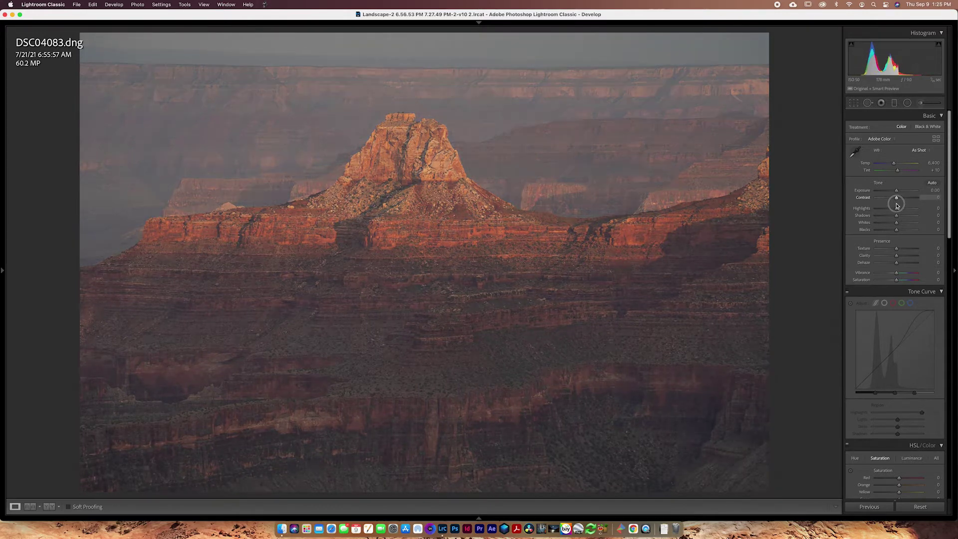
pyautogui.click(847, 291)
pyautogui.click(847, 291)
pyautogui.click(847, 291)
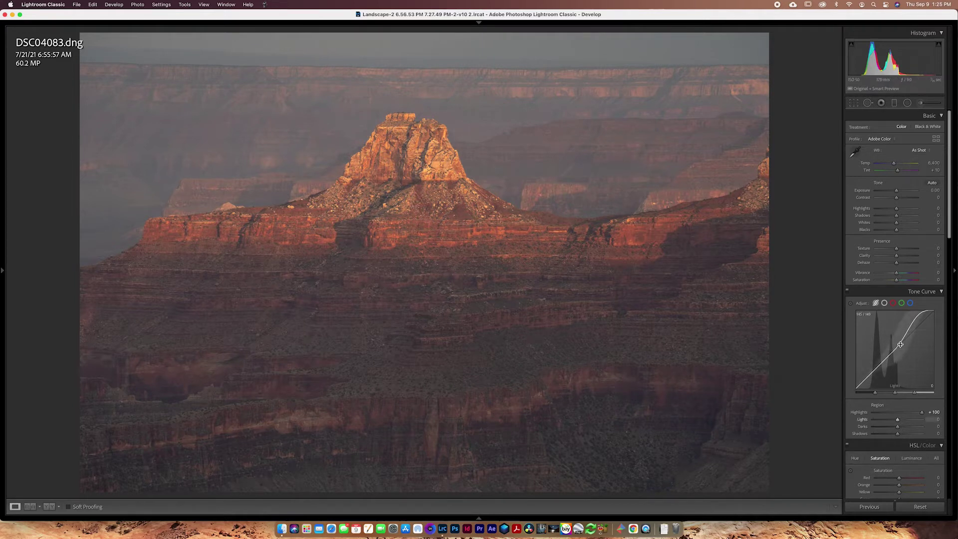
# Set Lights +18, Shadows −22 and Darks −14, and bring Highlights from +83 to +50.
pyautogui.moveTo(900, 345); pyautogui.dragTo(901, 338)
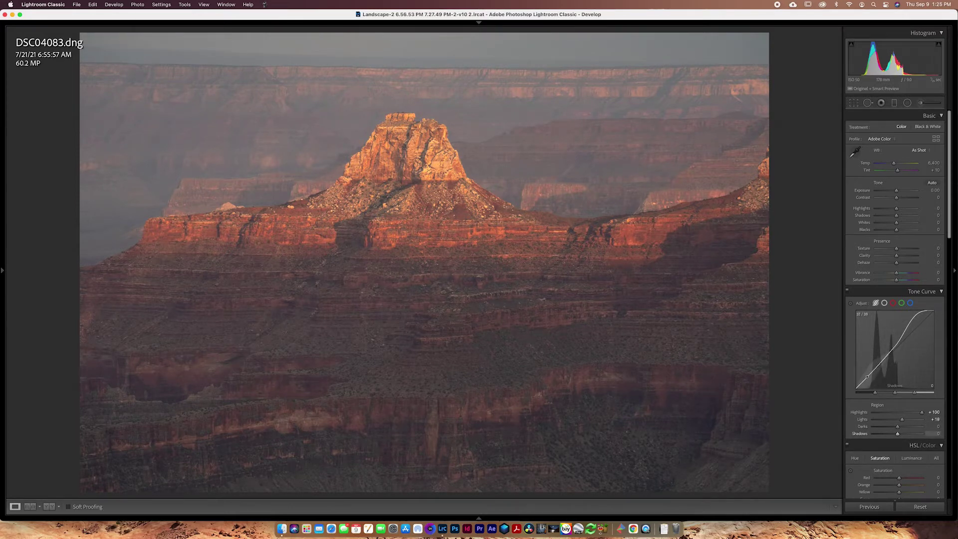
pyautogui.moveTo(868, 376); pyautogui.dragTo(867, 379)
pyautogui.moveTo(888, 360); pyautogui.dragTo(886, 358)
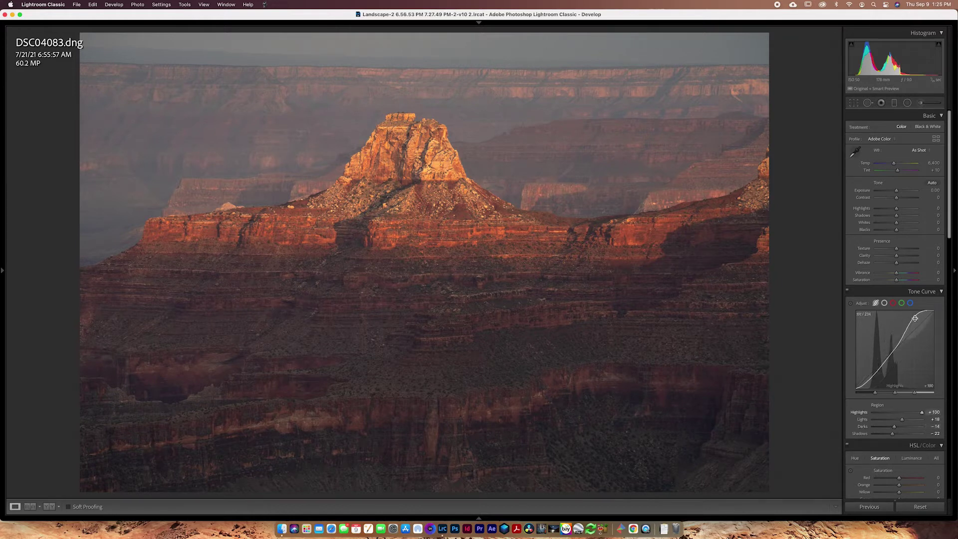
pyautogui.moveTo(914, 318); pyautogui.dragTo(914, 322)
# Toggle the butte photo's tone curve off and on to compare.
pyautogui.click(847, 291)
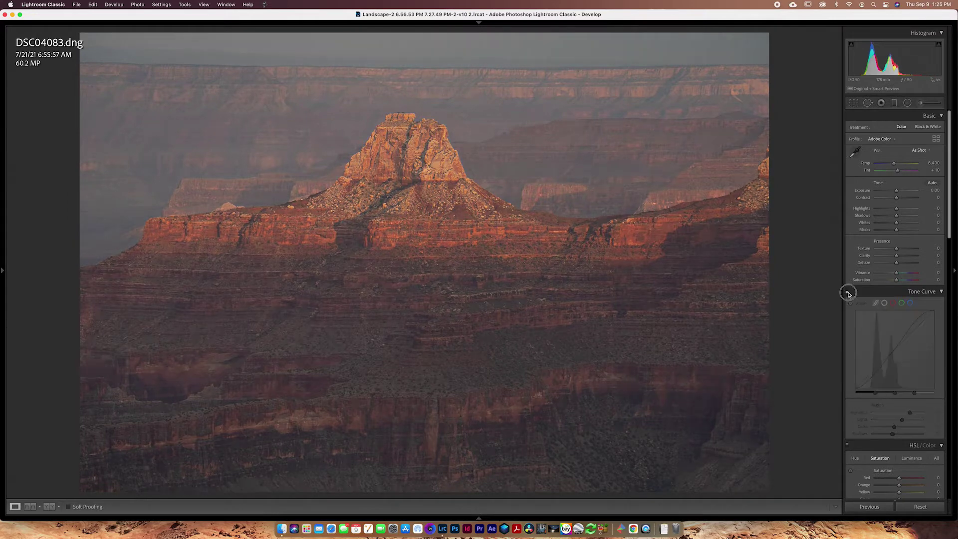
pyautogui.click(848, 290)
pyautogui.click(847, 290)
pyautogui.click(847, 290)
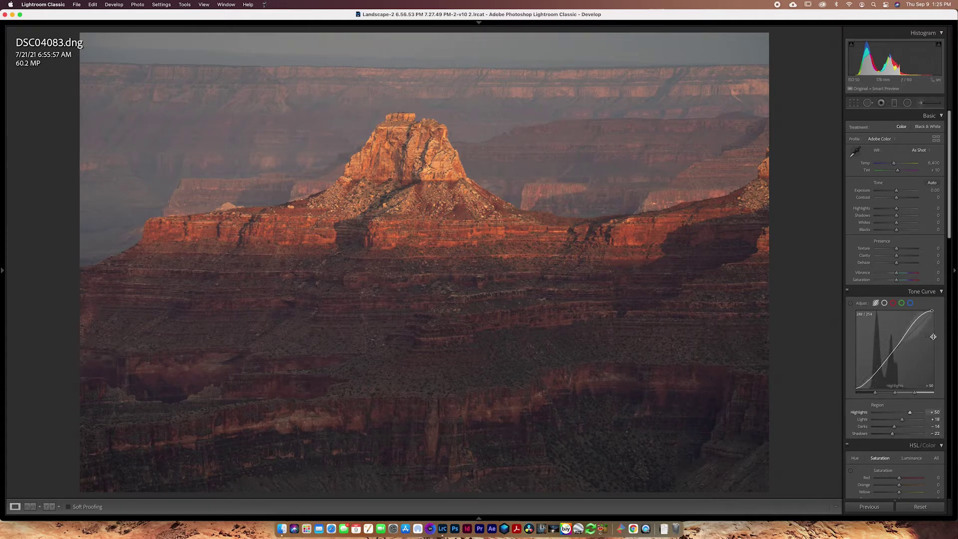
# Widen the curve's shadows split range after undoing a trial highlights split move.
pyautogui.moveTo(921, 393)
pyautogui.mouseDown()
pyautogui.moveTo(905, 393)
pyautogui.moveTo(932, 398)
pyautogui.moveTo(883, 396)
pyautogui.moveTo(933, 397)
pyautogui.mouseUp()
pyautogui.press('super+z')
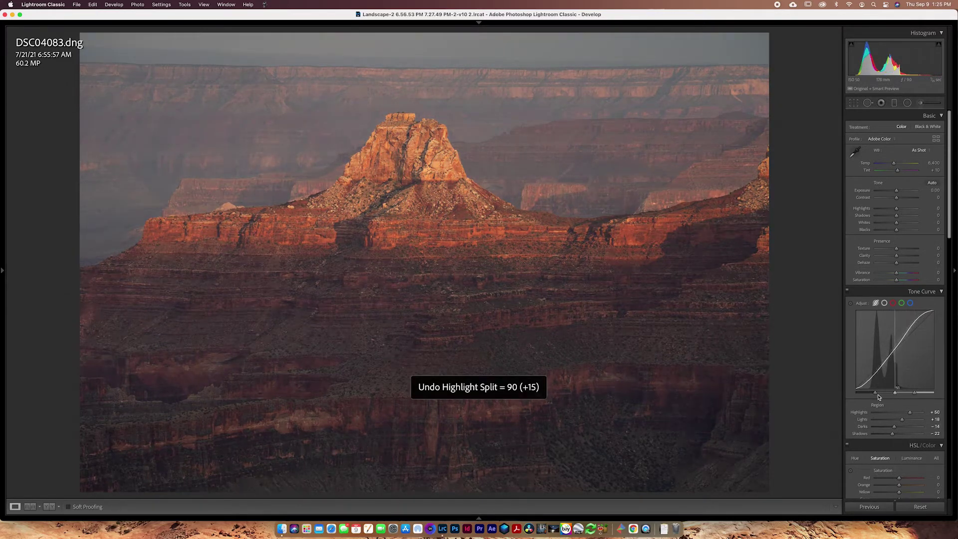
pyautogui.moveTo(874, 397); pyautogui.dragTo(905, 395)
pyautogui.click(847, 291)
pyautogui.click(847, 291)
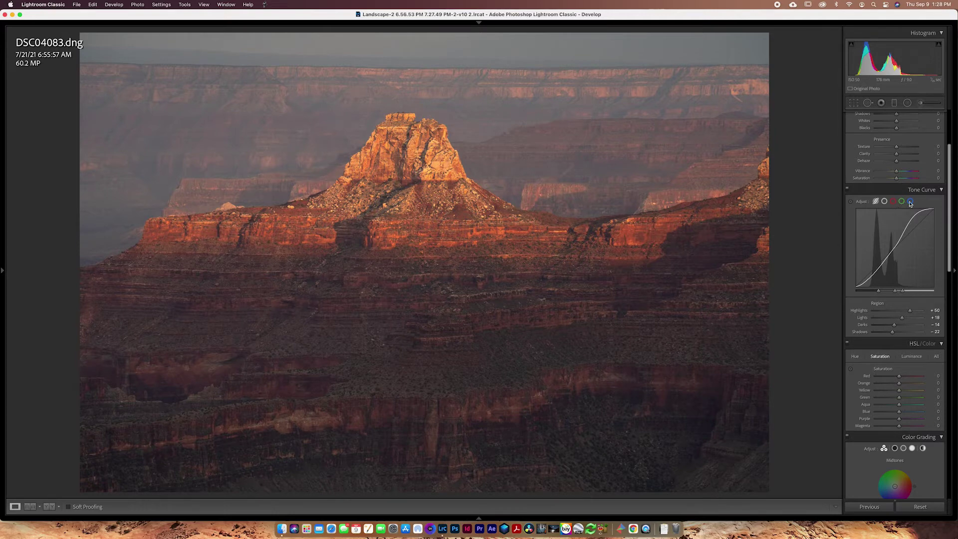
pyautogui.click(911, 202)
pyautogui.click(901, 202)
pyautogui.click(893, 201)
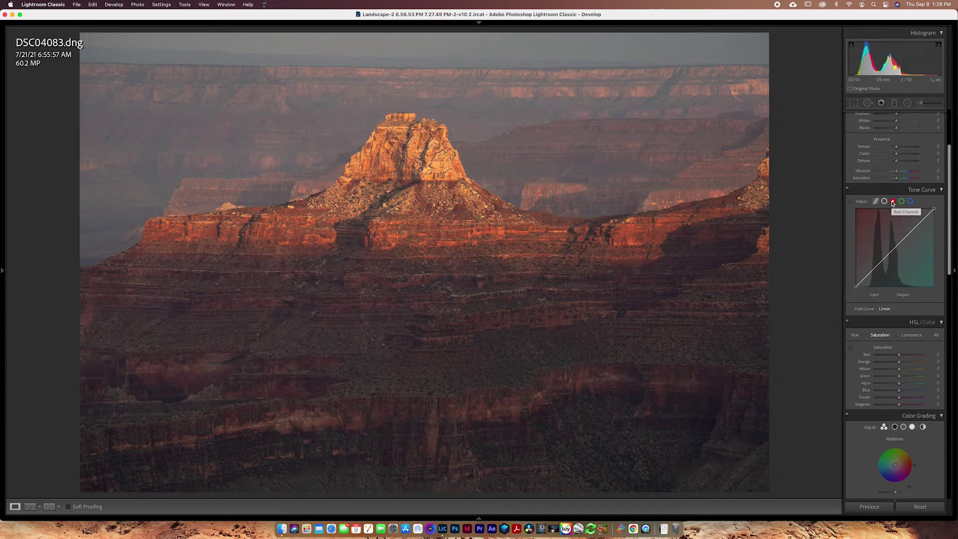
pyautogui.scroll(-4, 898, 299)
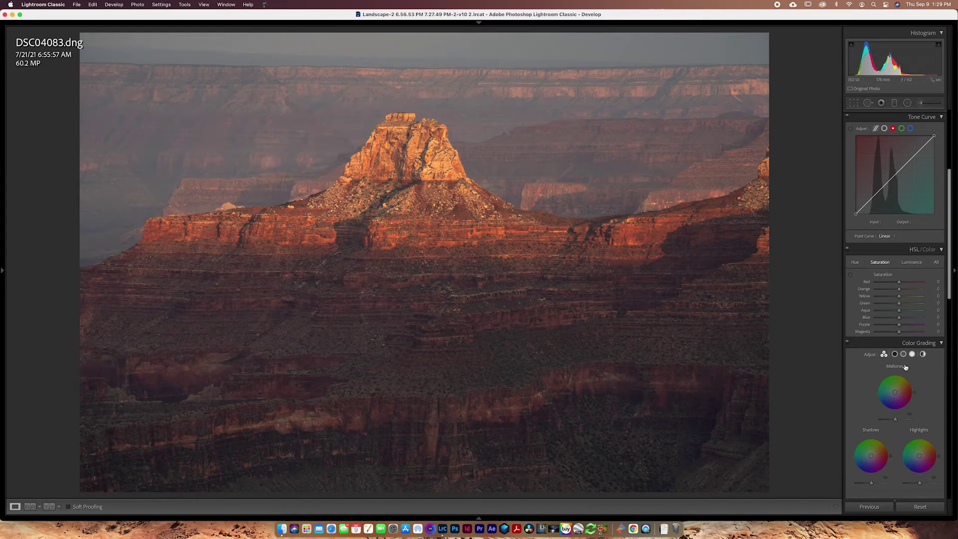
pyautogui.scroll(4, 904, 349)
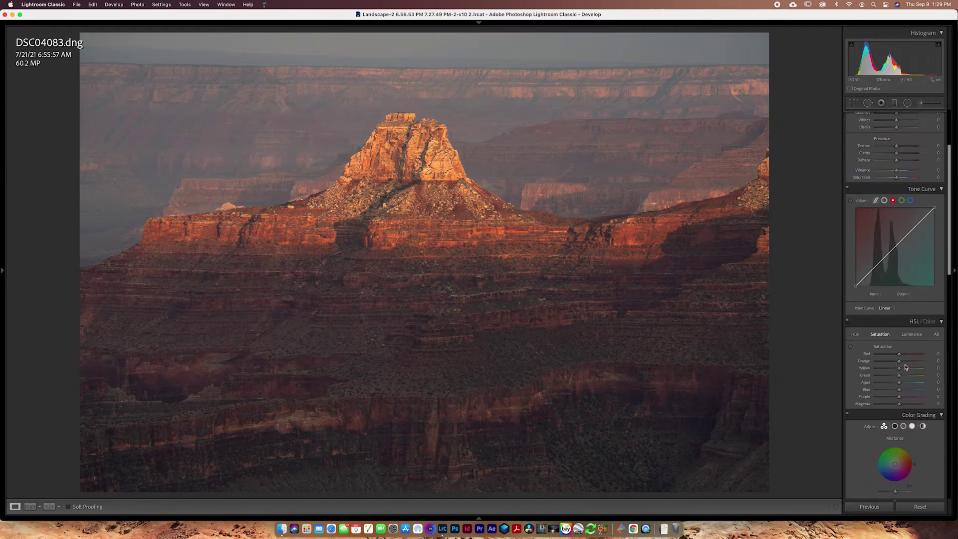
pyautogui.click(879, 205)
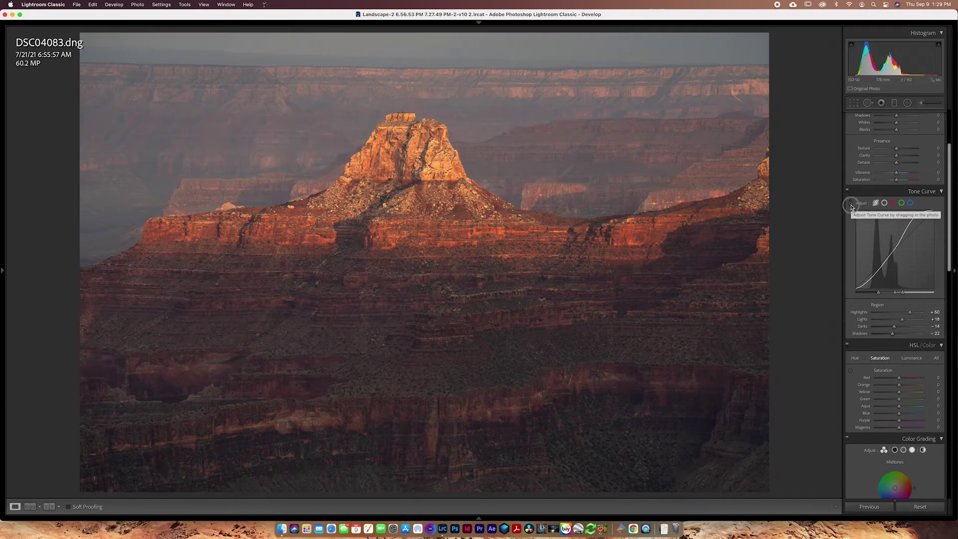
pyautogui.click(851, 207)
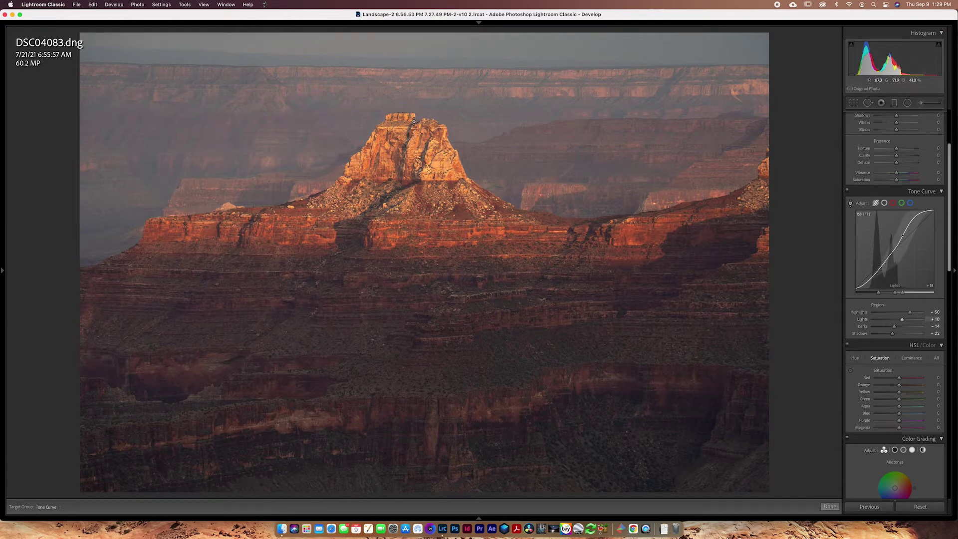
# Raise the butte curve's Highlights to +58 and lower Shadows to −20.
pyautogui.moveTo(437, 172)
pyautogui.mouseDown()
pyautogui.moveTo(437, 148)
pyautogui.moveTo(437, 164)
pyautogui.mouseUp()
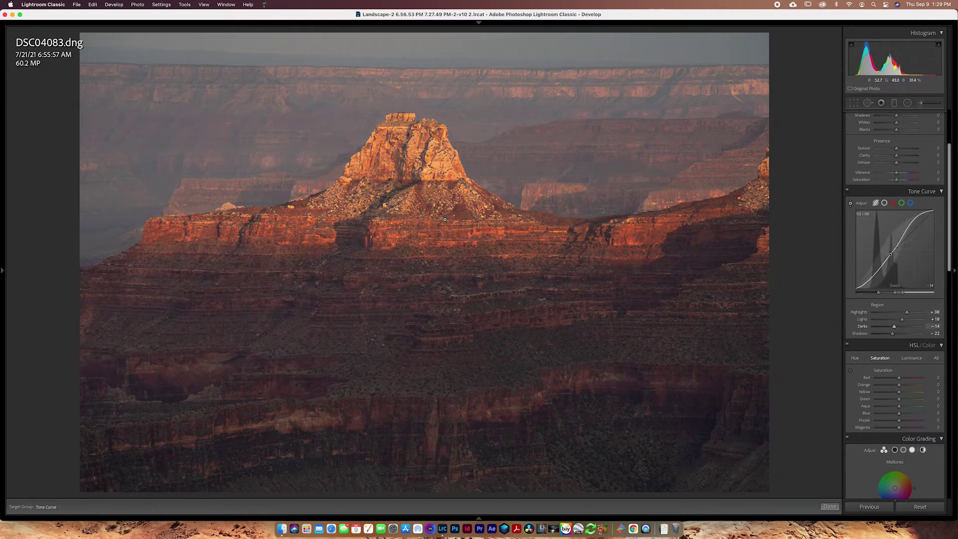
pyautogui.moveTo(437, 369); pyautogui.dragTo(437, 371)
pyautogui.scroll(3, 931, 224)
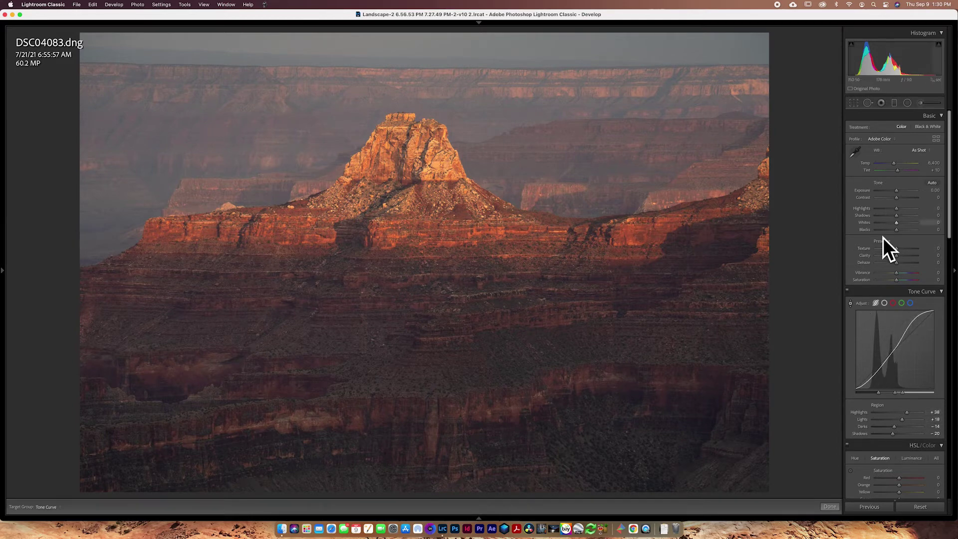
pyautogui.click(847, 293)
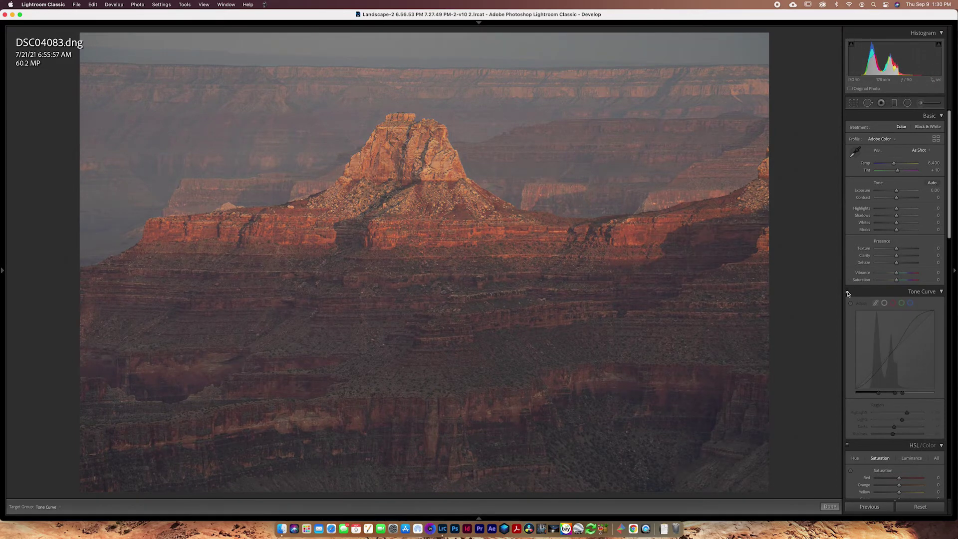
pyautogui.click(846, 292)
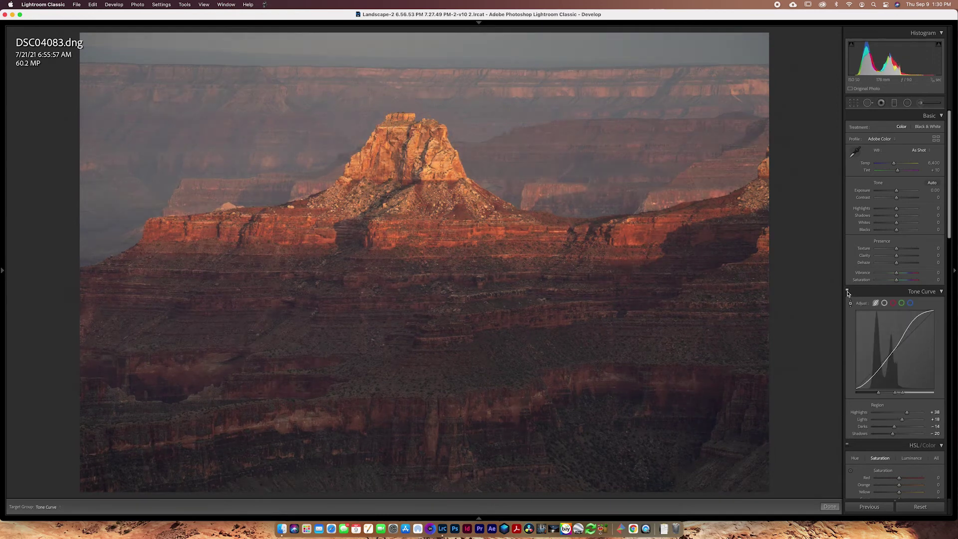
pyautogui.click(846, 292)
pyautogui.click(847, 292)
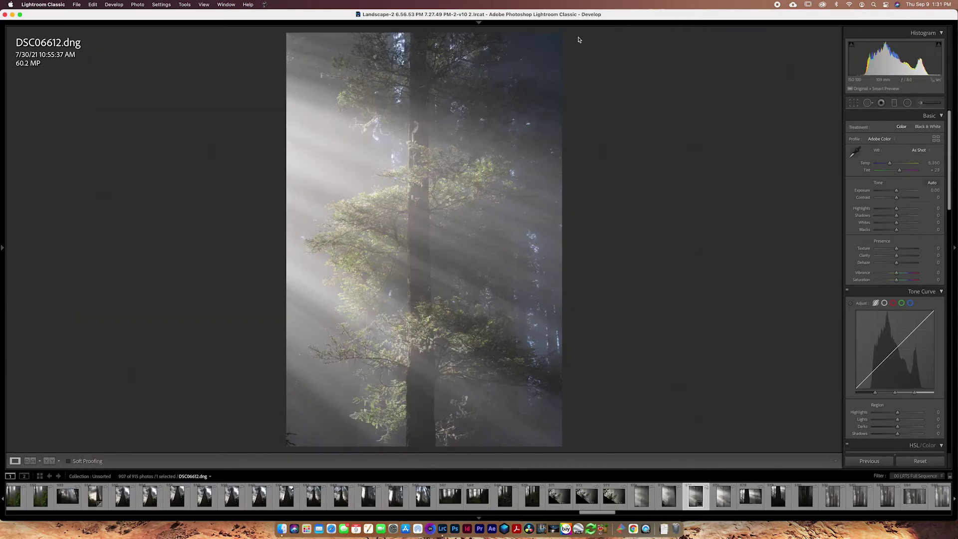
# Preview Contrast at +100 on DSC06612.dng, then set it back to 0.
pyautogui.moveTo(899, 202)
pyautogui.mouseDown()
pyautogui.moveTo(923, 201)
pyautogui.moveTo(906, 202)
pyautogui.mouseUp()
pyautogui.click(935, 198)
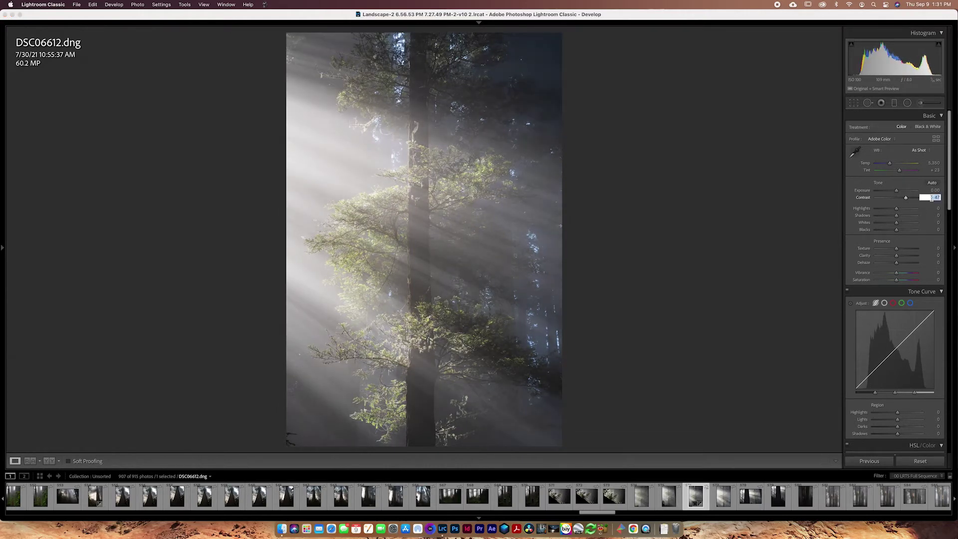
pyautogui.write('0')
pyautogui.press('Return')
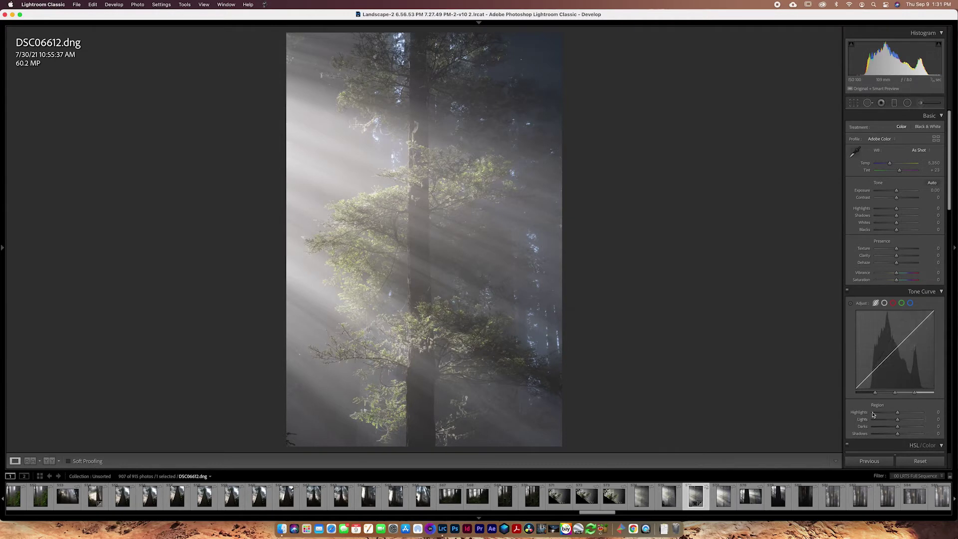
# Shape the curve to Highlights +24, Lights +22, Darks +31, Shadows −27, shifting the highlights split point.
pyautogui.moveTo(898, 412); pyautogui.dragTo(918, 413)
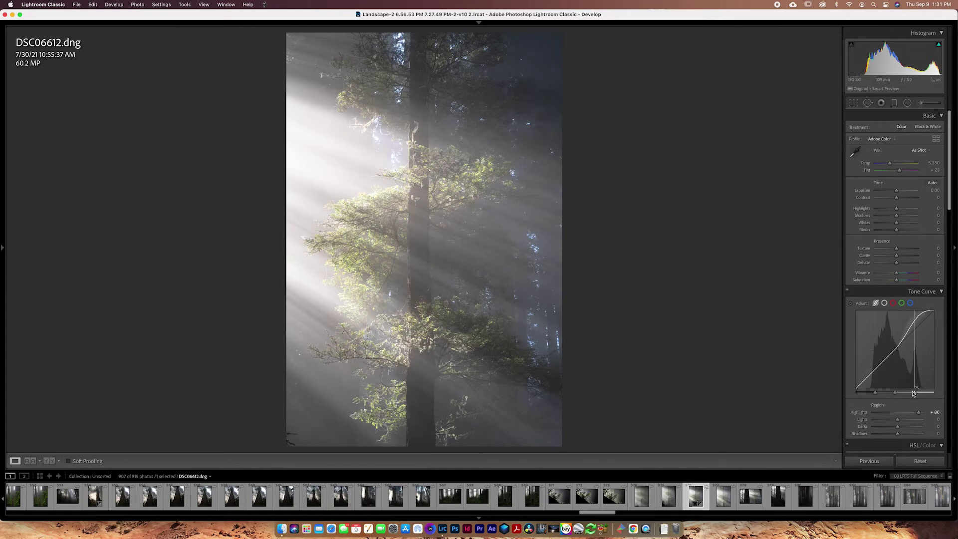
pyautogui.moveTo(914, 395); pyautogui.dragTo(902, 414)
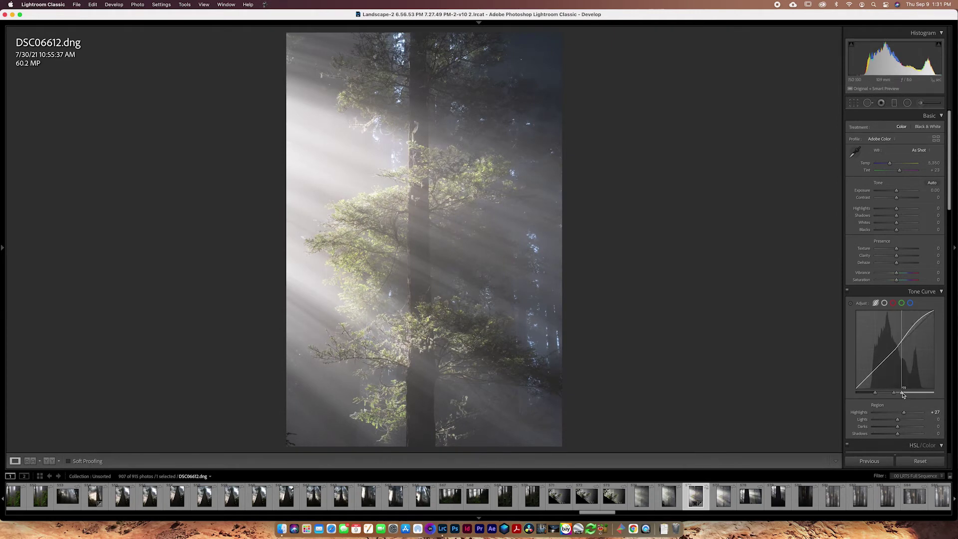
pyautogui.moveTo(902, 394); pyautogui.dragTo(892, 414)
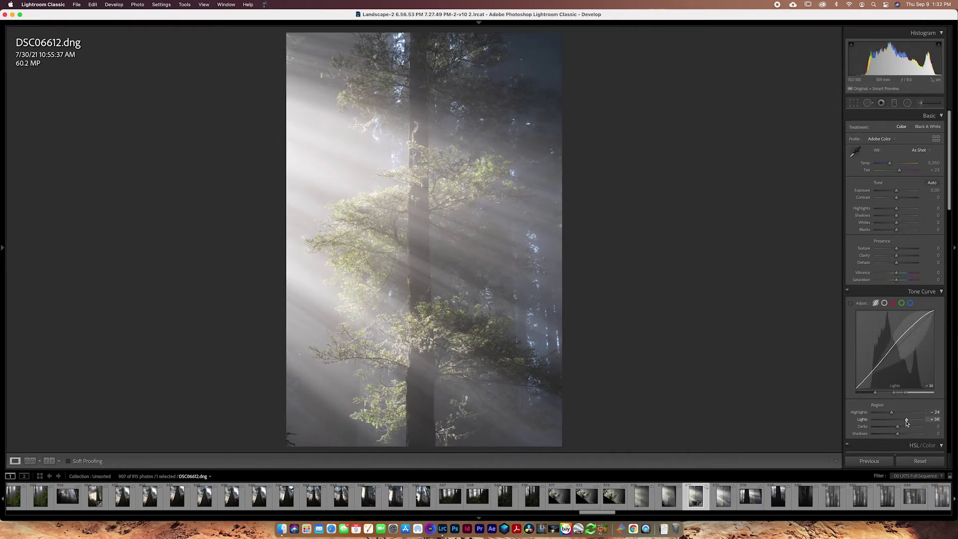
pyautogui.moveTo(899, 428)
pyautogui.mouseDown()
pyautogui.moveTo(891, 436)
pyautogui.moveTo(902, 422)
pyautogui.mouseUp()
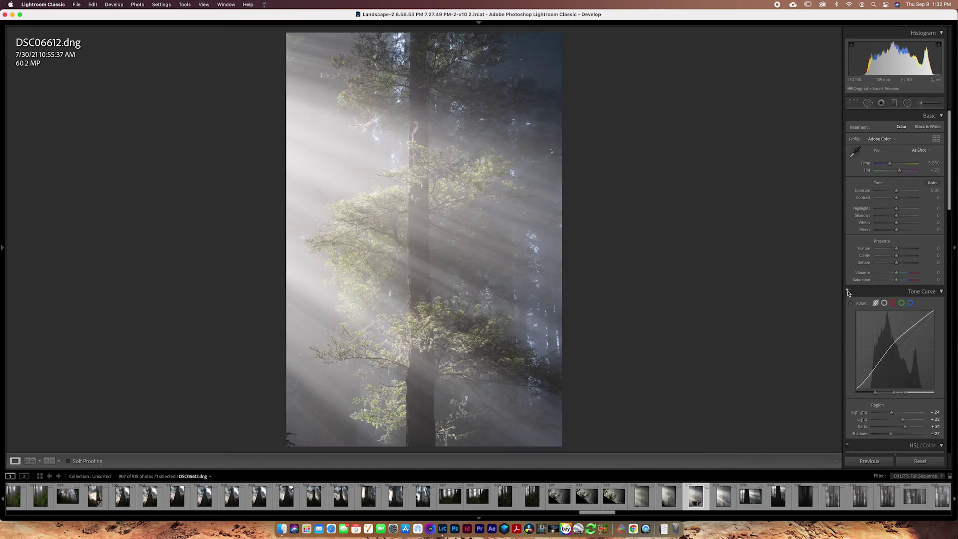
# Toggle the forest photo's tone curve off and on to compare.
pyautogui.click(848, 292)
pyautogui.click(847, 292)
pyautogui.click(847, 292)
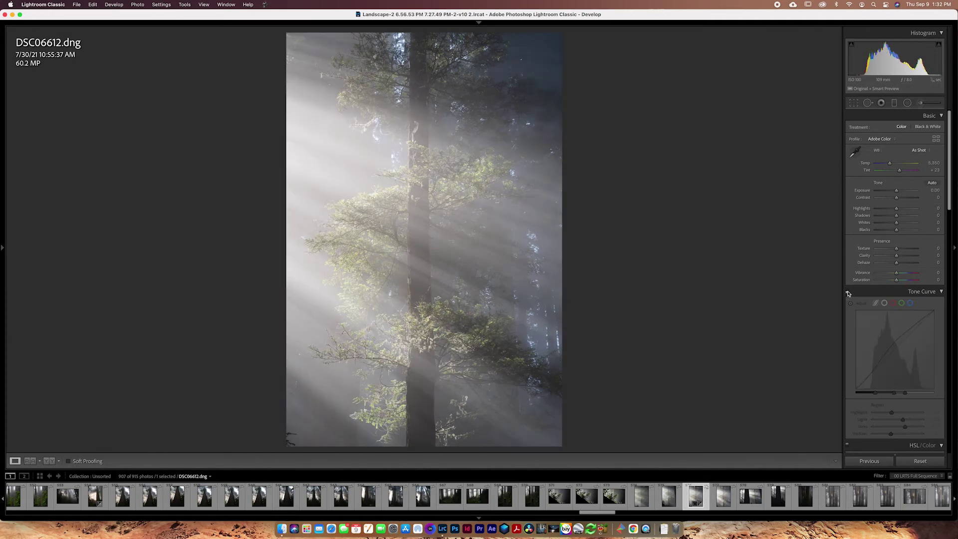
pyautogui.click(848, 291)
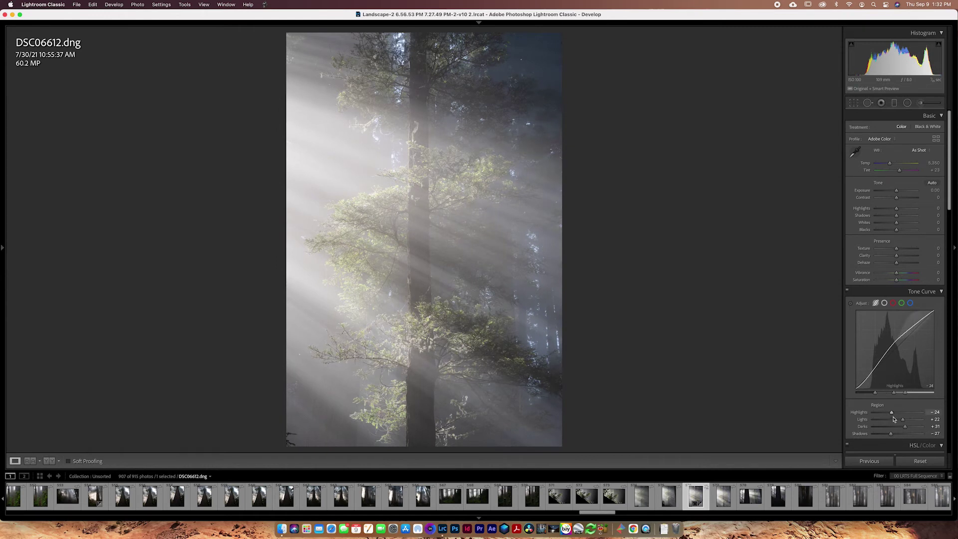
# Lower Shadows to −34 and fine-tune the curve's left split point.
pyautogui.moveTo(876, 394); pyautogui.dragTo(865, 395)
pyautogui.moveTo(891, 433); pyautogui.dragTo(889, 435)
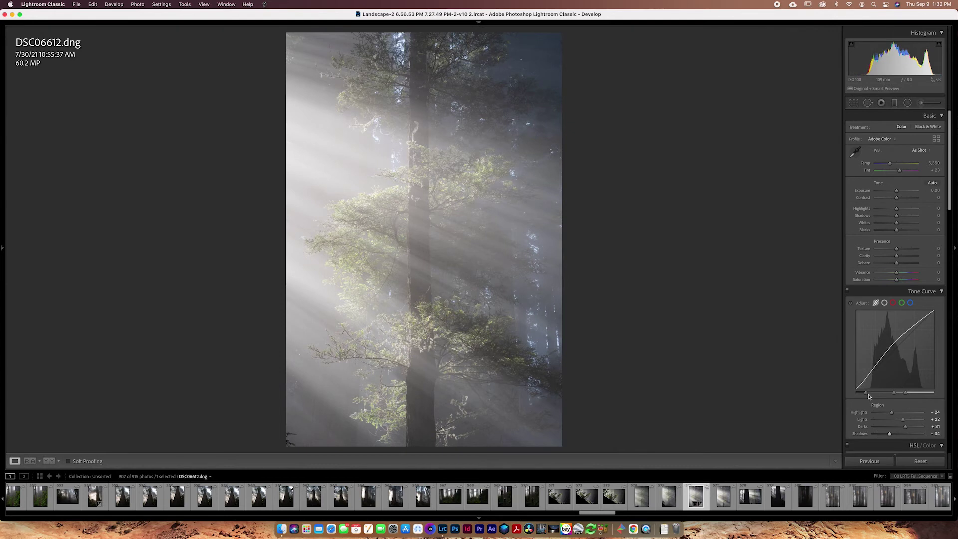
pyautogui.moveTo(869, 397); pyautogui.dragTo(867, 395)
pyautogui.moveTo(869, 394); pyautogui.dragTo(869, 393)
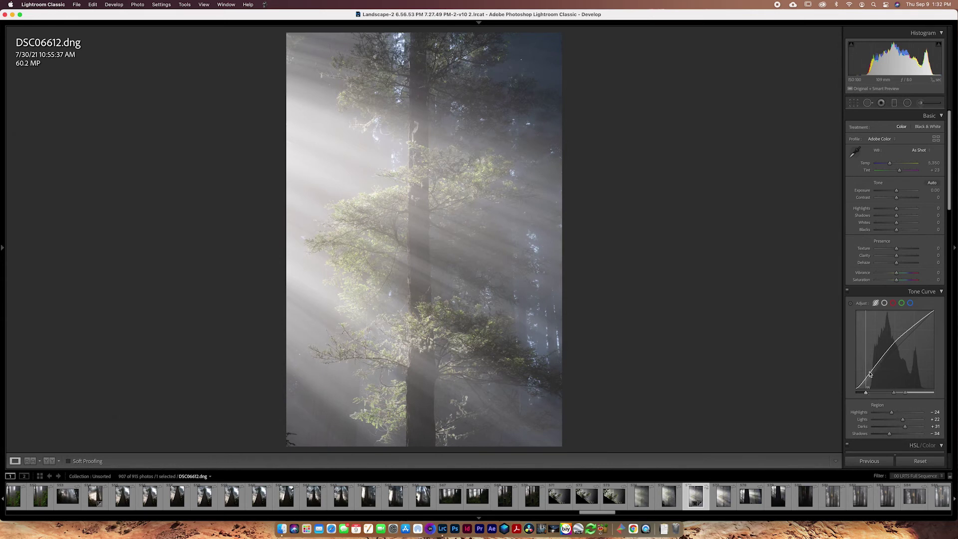